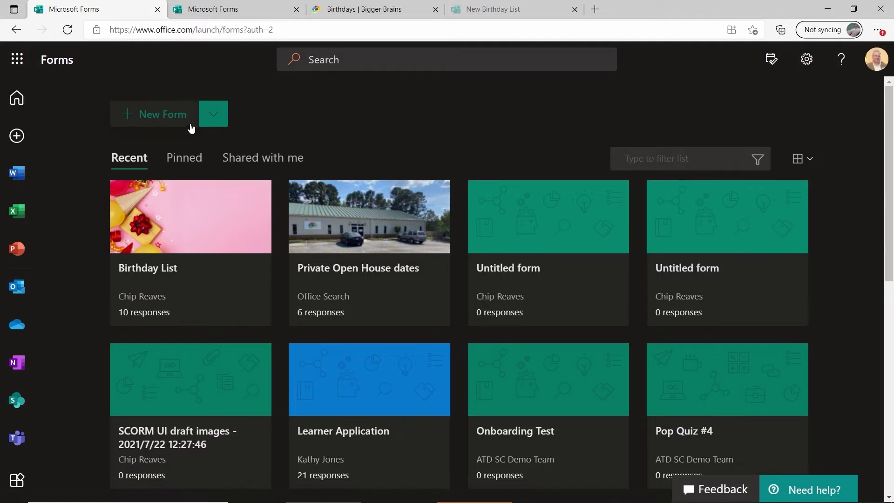
Step: Expand the New Form dropdown on the Forms home page to reveal New Quiz
left_click(215, 124)
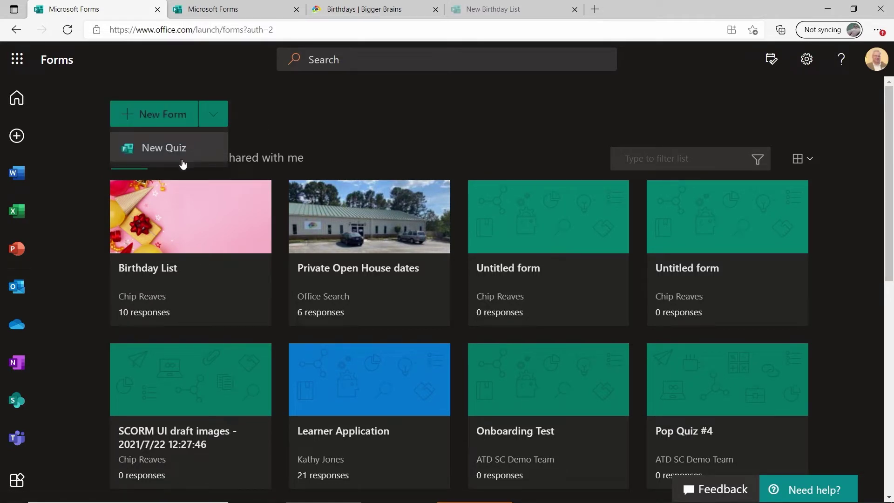
Step: Create a new quiz and title it 'Sample Quiz'
left_click(164, 148)
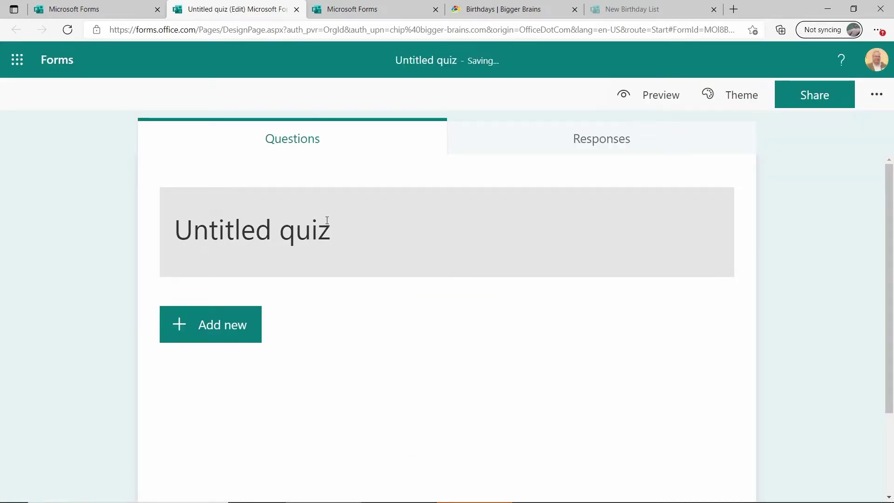
left_click(329, 234)
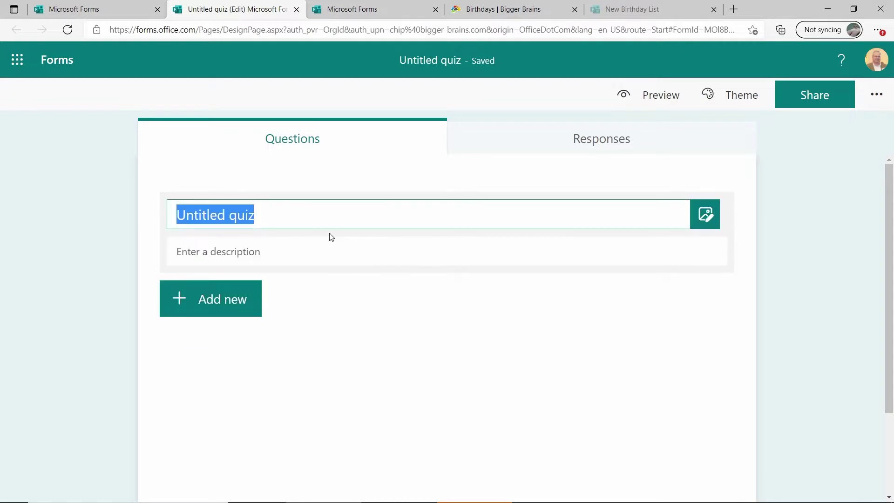
type("Sample Quiz")
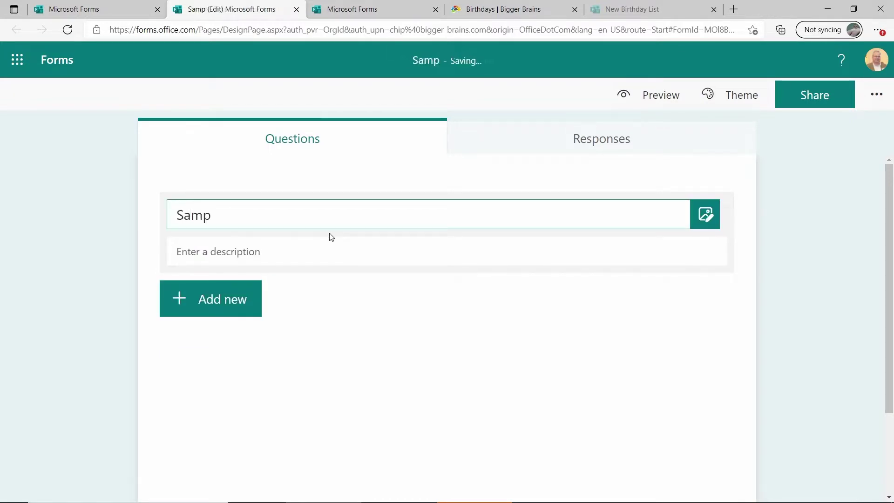
key("Tab")
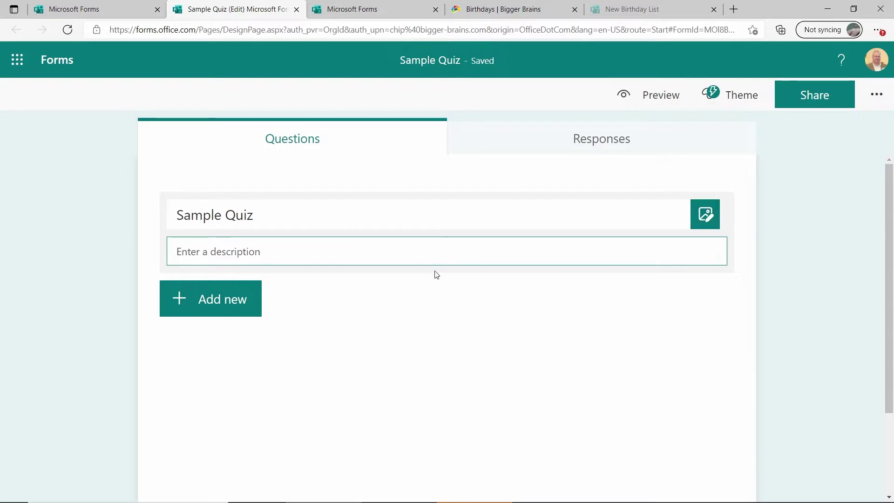
Step: Add choice question 'What is the capital of South Carolina?' with Asheville, Greenville, Columbia, Charleston
left_click(236, 300)
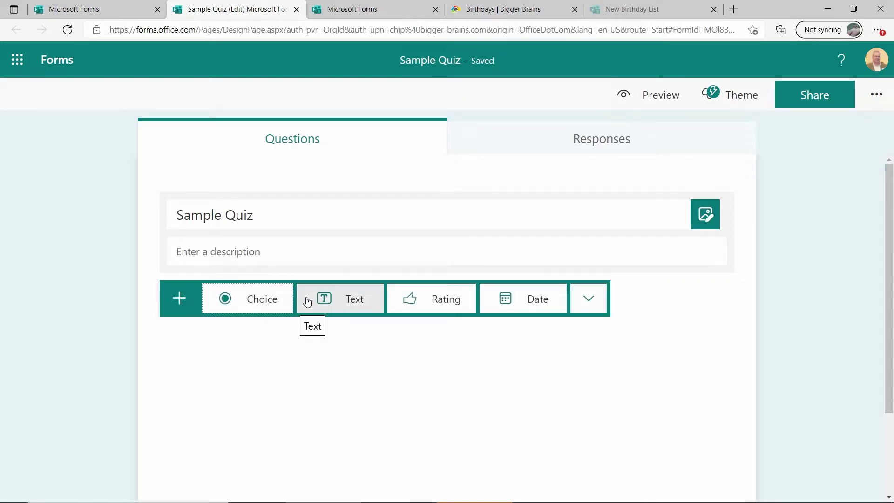
left_click(264, 299)
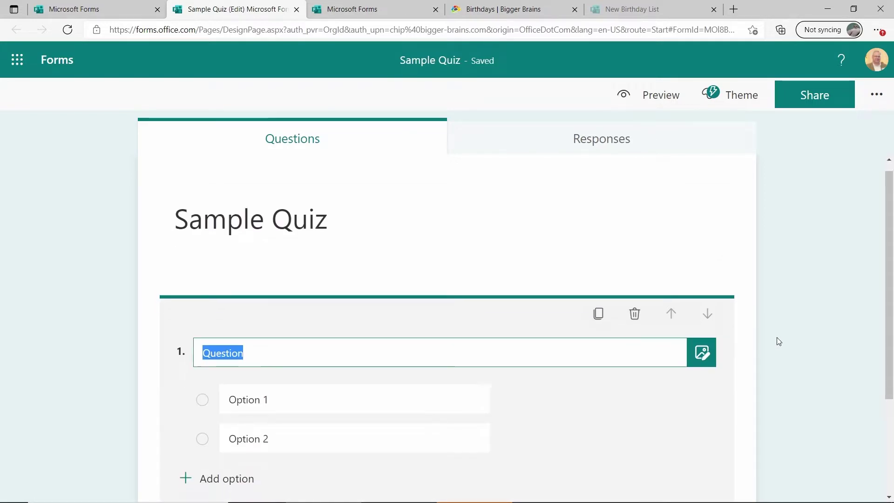
scroll(652, 325, "down", 2)
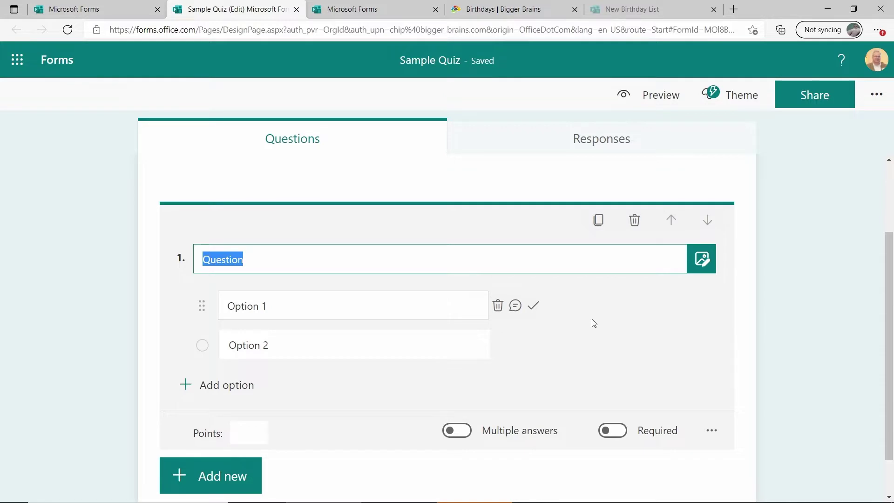
type("What is the capital of South Carolina?")
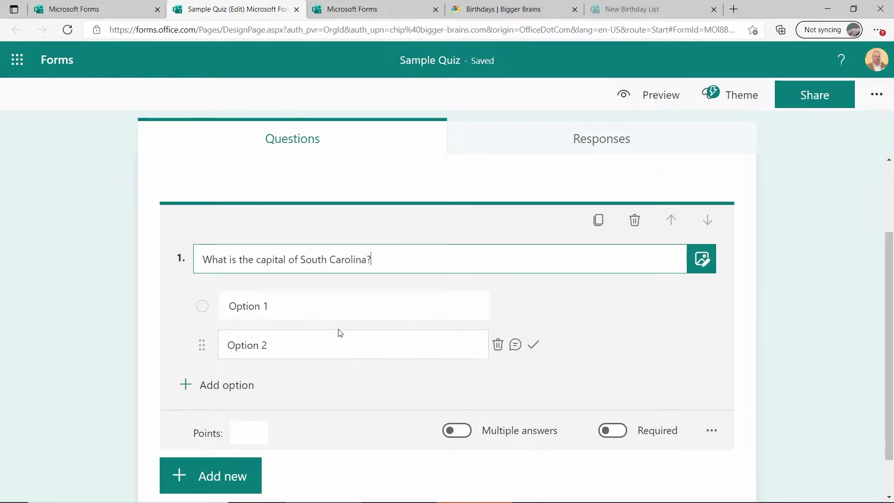
left_click(317, 305)
type("Asheville Greenville Columbia Charleston")
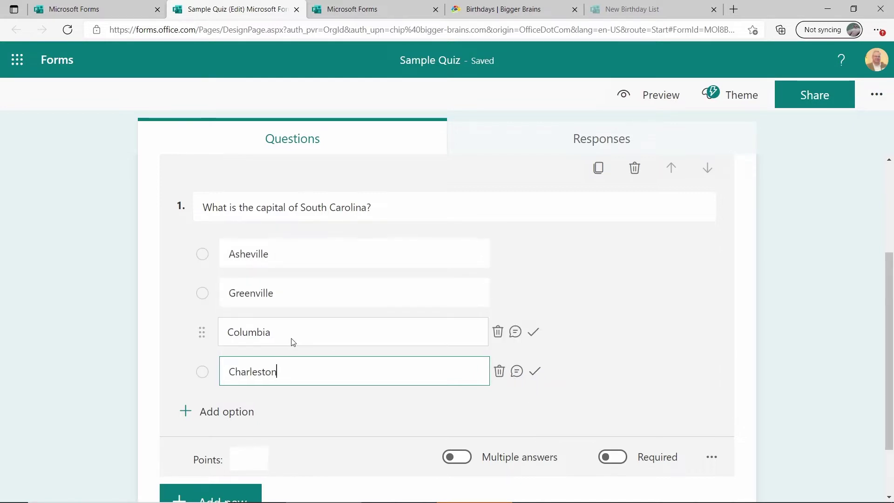
Step: Mark Columbia correct and give Asheville the feedback 'No, Asheville is in North Carolina'
left_click(534, 334)
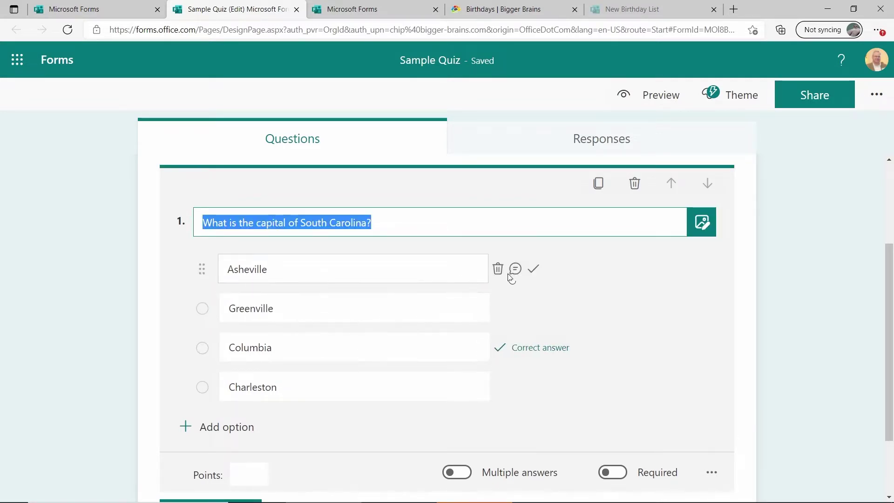
left_click(515, 269)
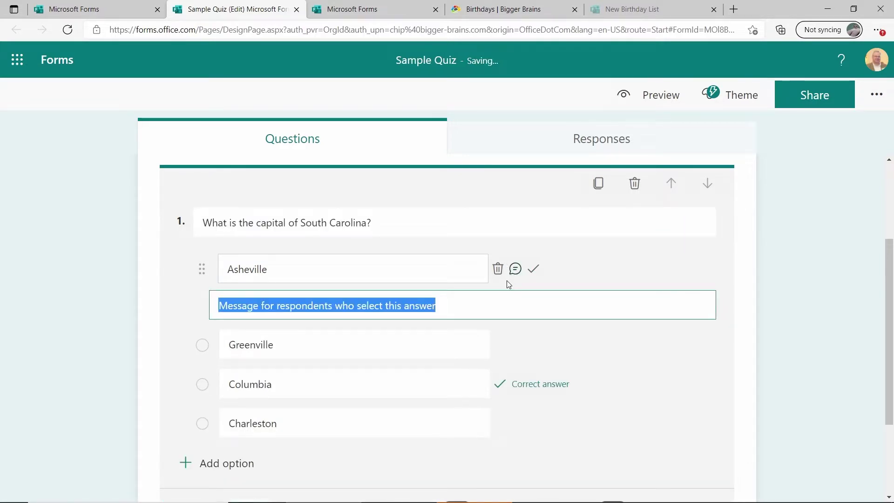
type("No, Asheville is in North Carolina")
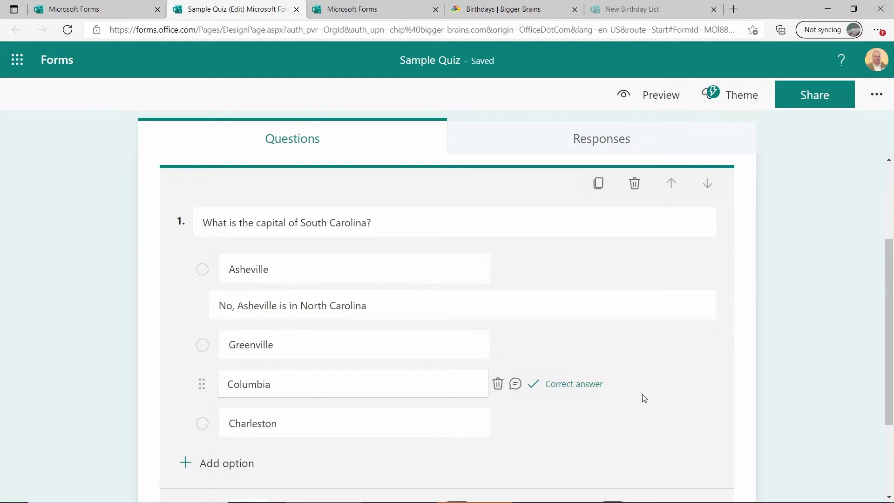
scroll(641, 397, "down", 2)
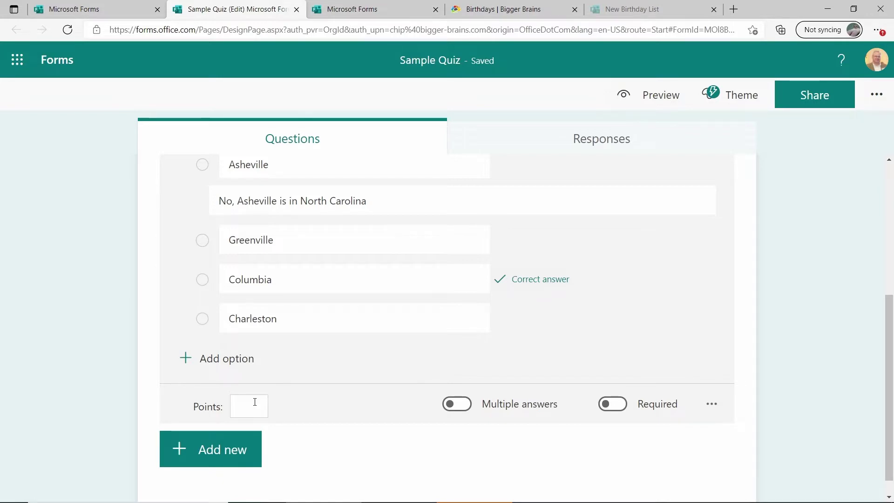
scroll(317, 417, "up", 1)
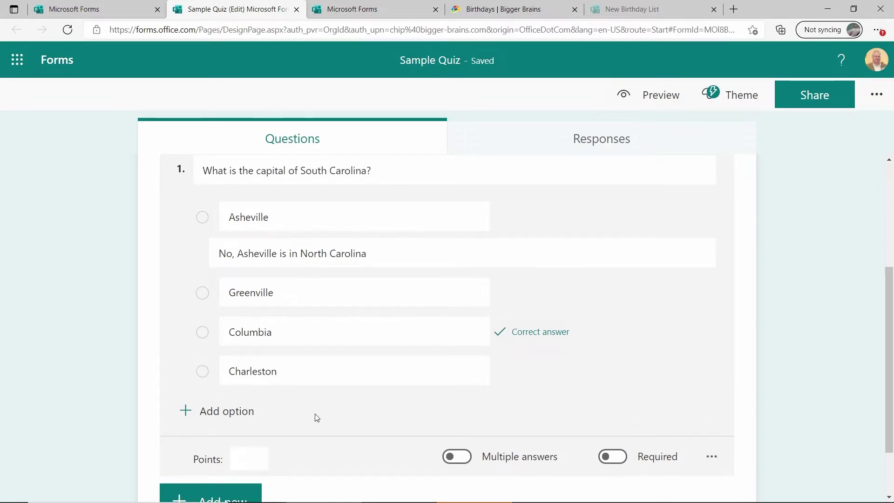
Step: Make question 1 worth 10 points
left_click(262, 452)
type("10")
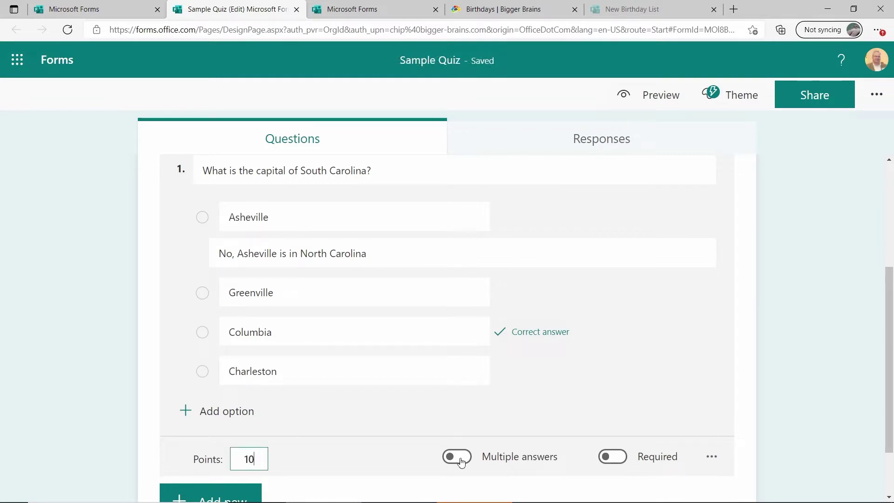
left_click(711, 457)
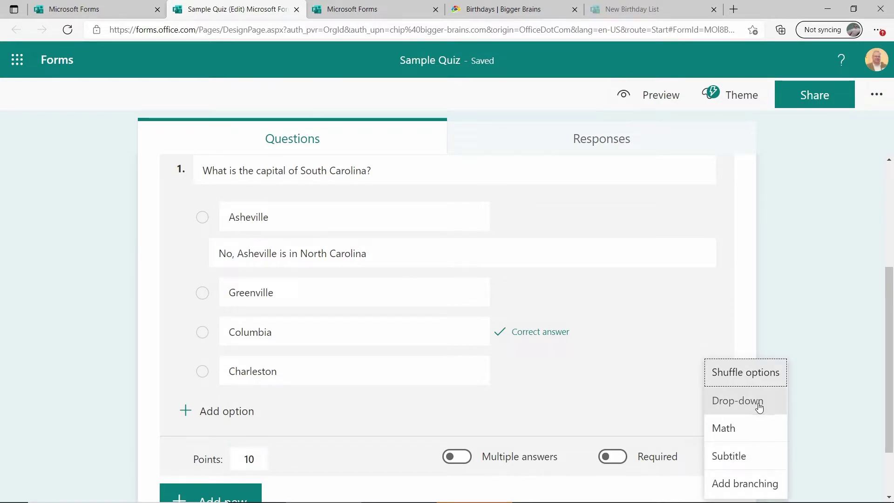
left_click(560, 416)
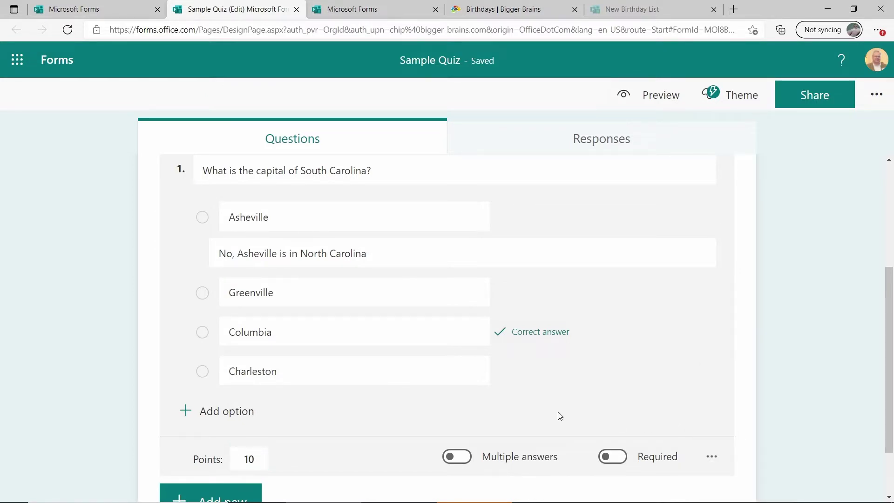
scroll(559, 415, "down", 1)
left_click(239, 451)
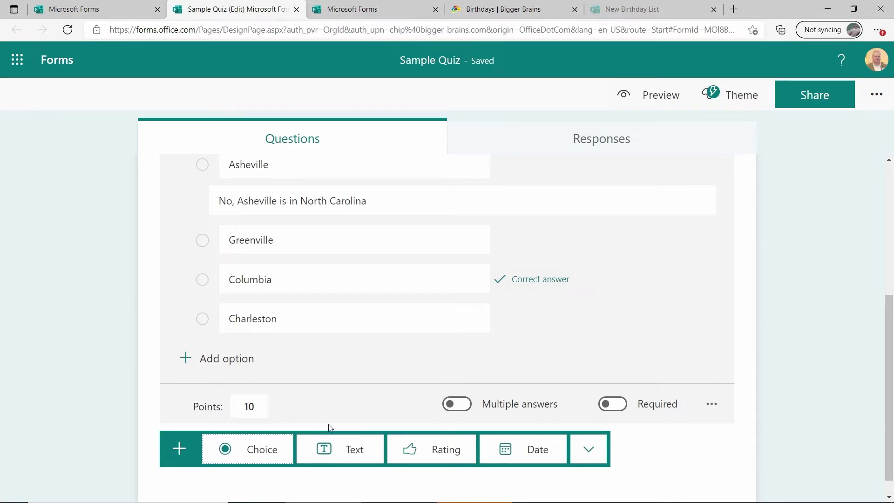
Step: Add text question 'What is the capital of Georgia?' accepting Atlanta and attlanta as correct
left_click(350, 450)
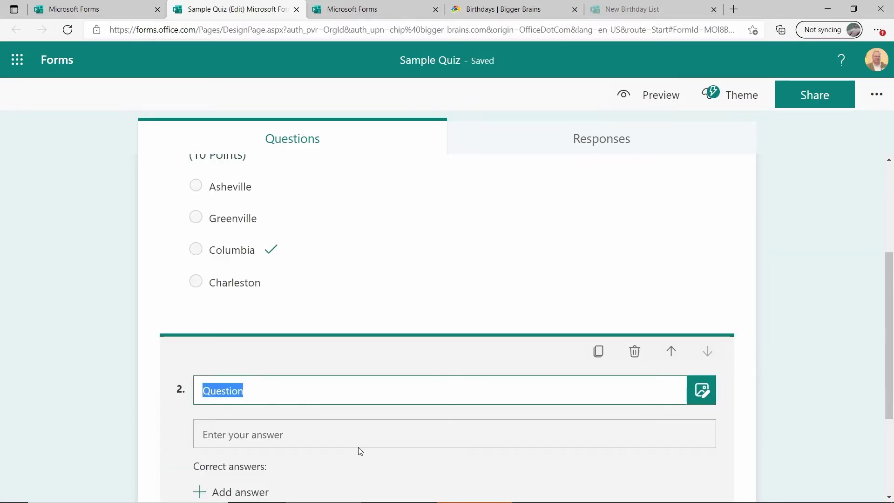
type("What is the capital of Georgia?")
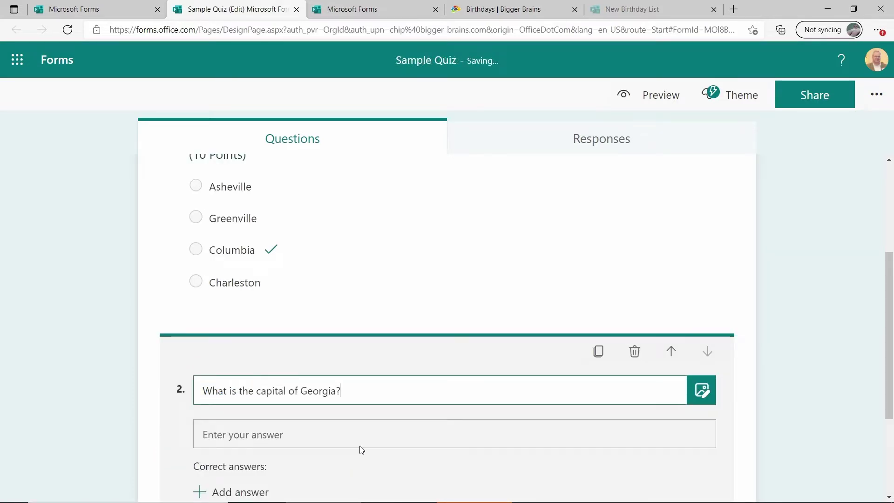
scroll(358, 456, "down", 1)
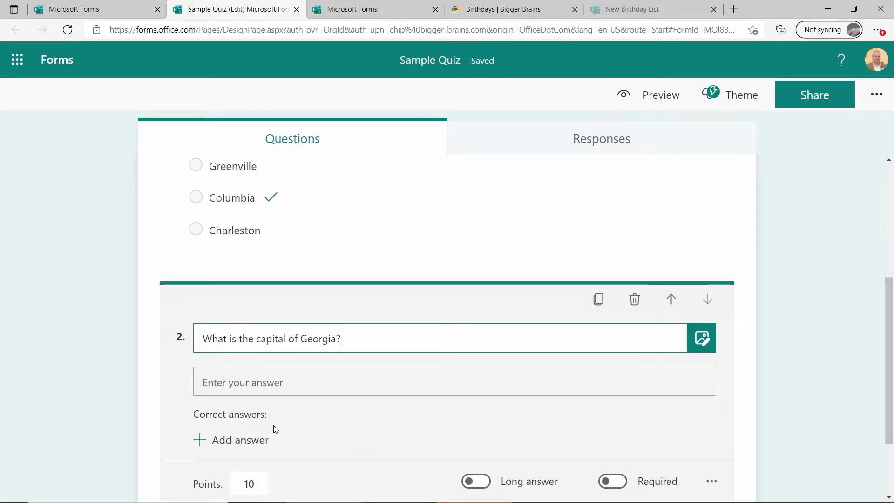
left_click(227, 443)
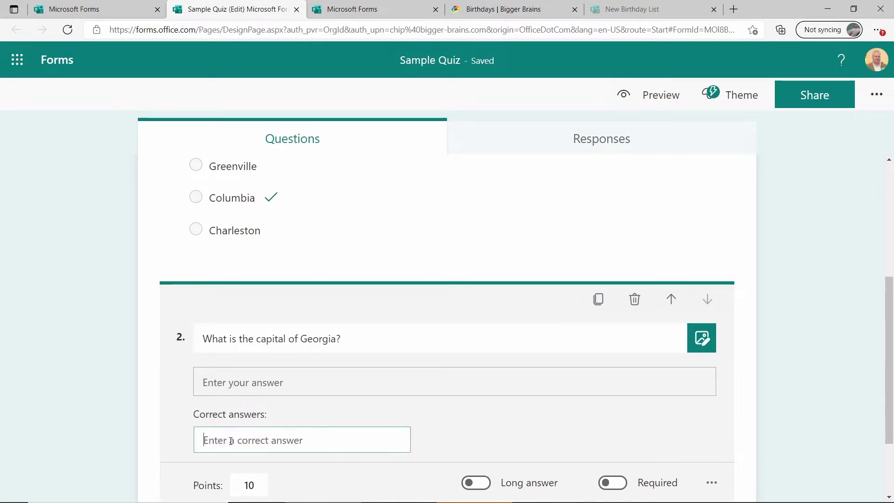
type("Atlanta")
key("Return")
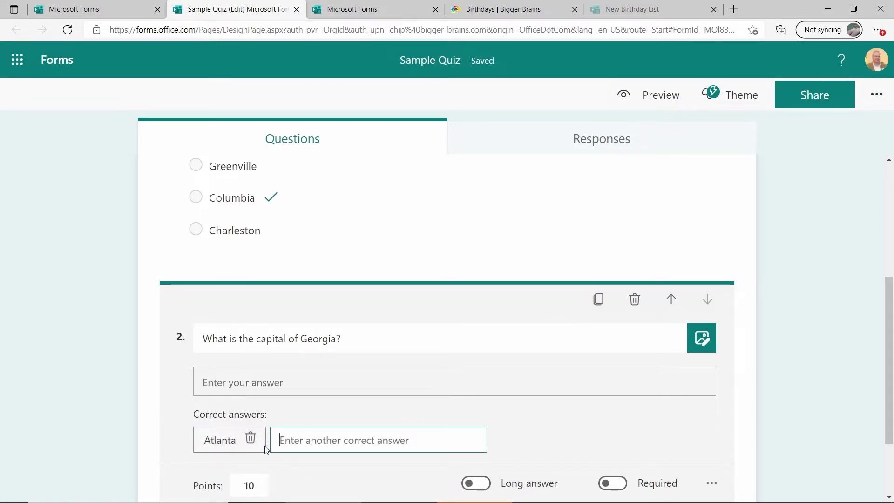
type("attlanta")
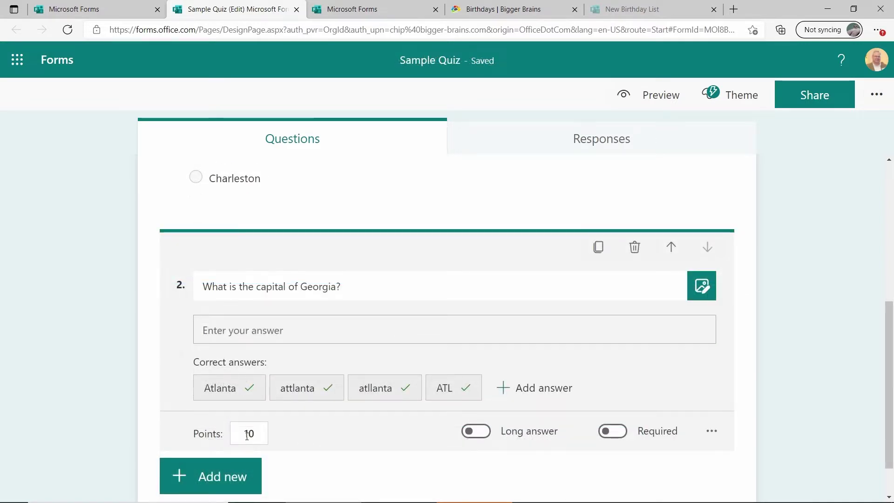
Step: Change question 2's point value from 10 to 20
left_click_drag(245, 436, 256, 433)
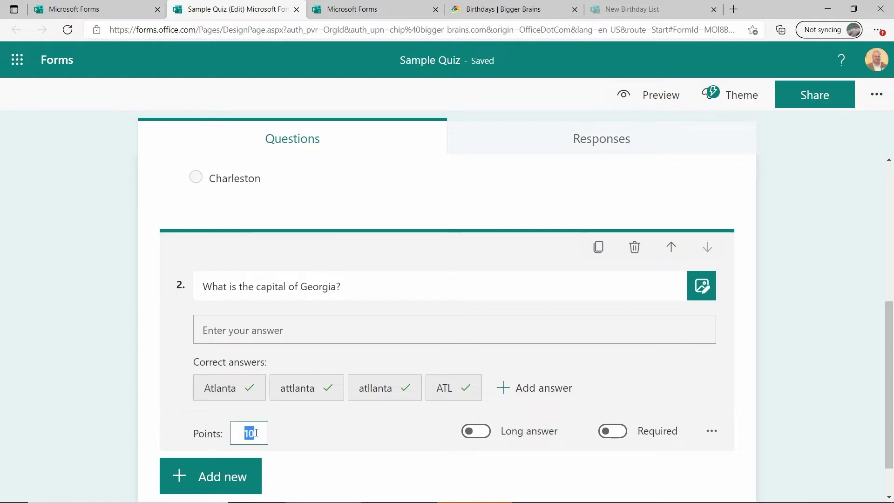
type("20")
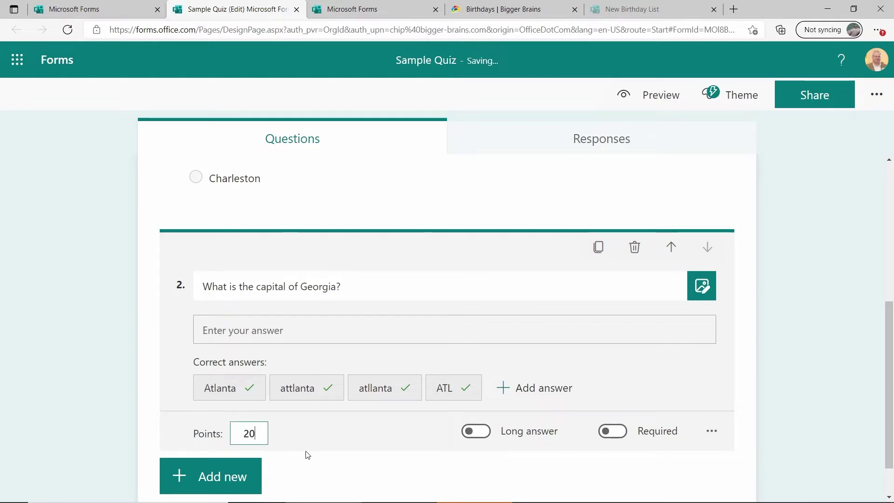
left_click(237, 478)
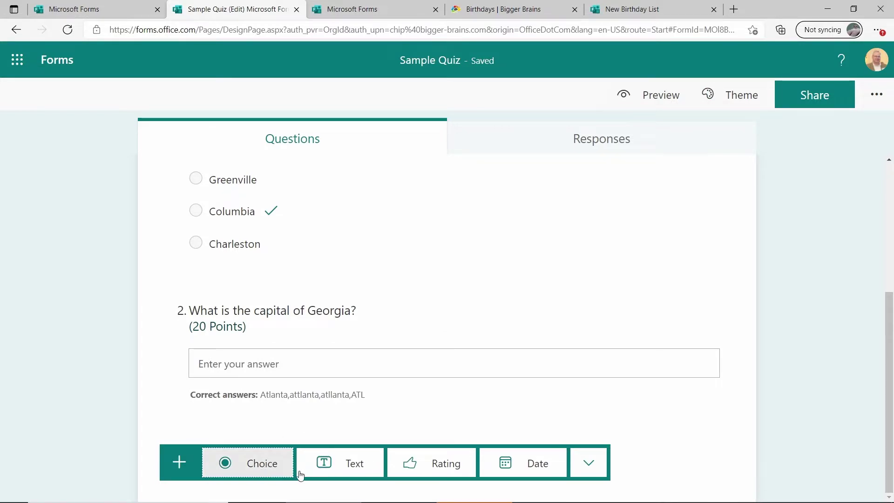
Step: Look over the additional question types, then bring up the quiz's sharing options
left_click(589, 462)
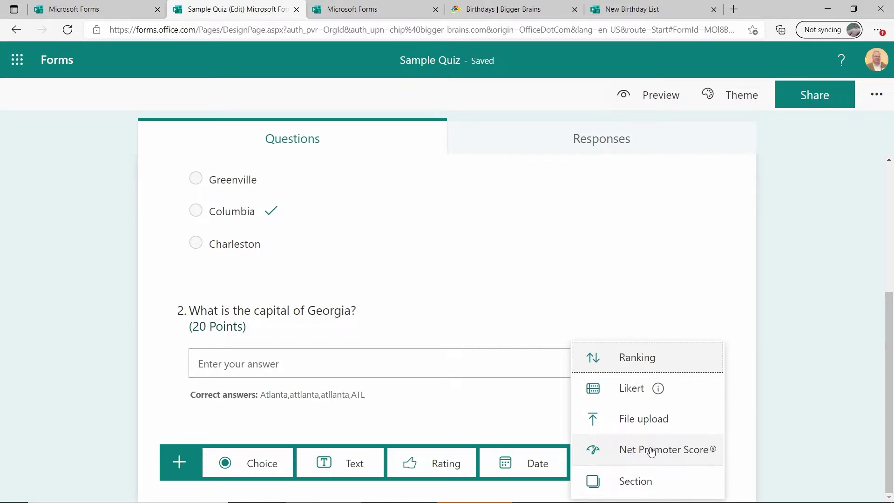
left_click(476, 305)
scroll(476, 306, "up", 2)
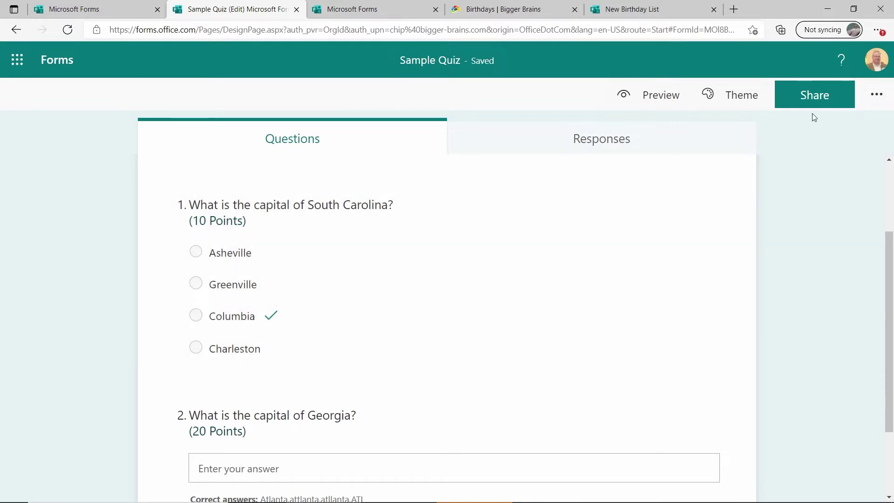
left_click(819, 97)
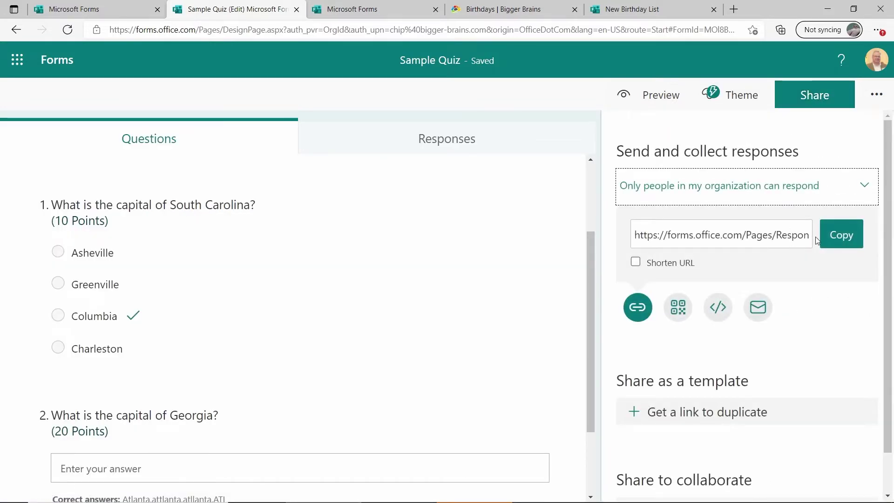
Step: Copy the response link, then submit a preview response answering Asheville and atlanta
left_click(837, 236)
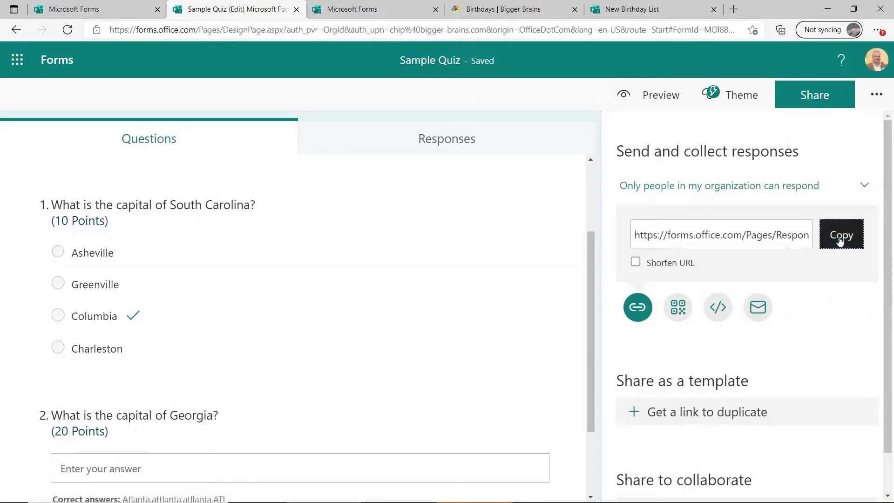
left_click(672, 95)
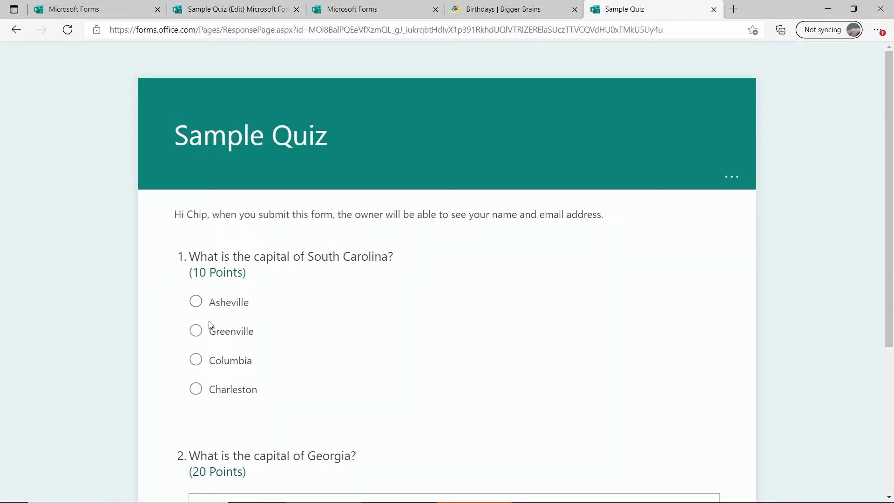
left_click(196, 302)
scroll(350, 347, "down", 3)
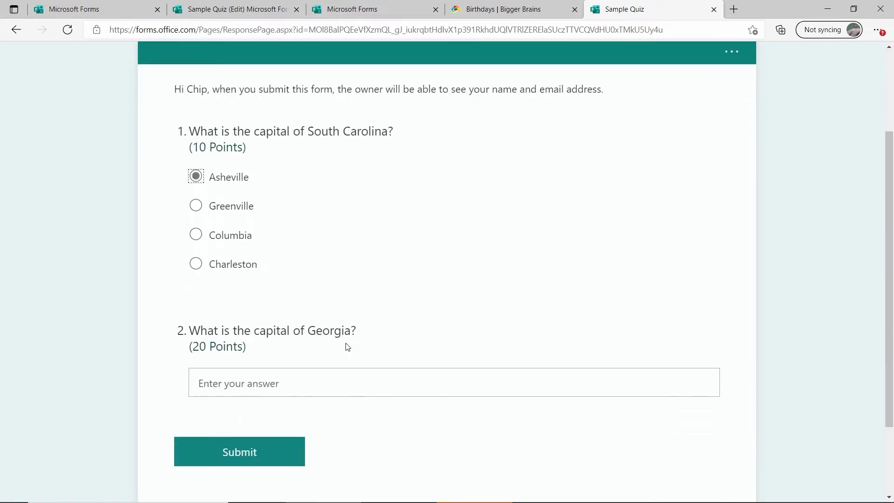
left_click(235, 369)
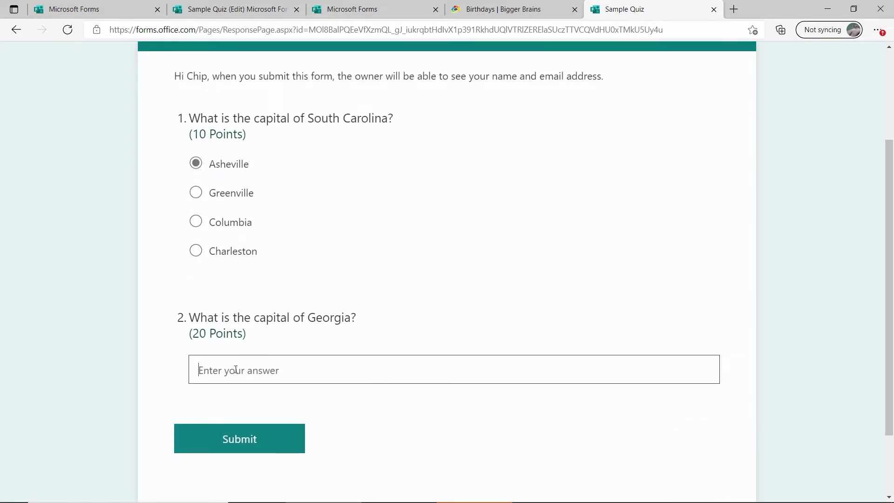
type("atlanta")
left_click(243, 443)
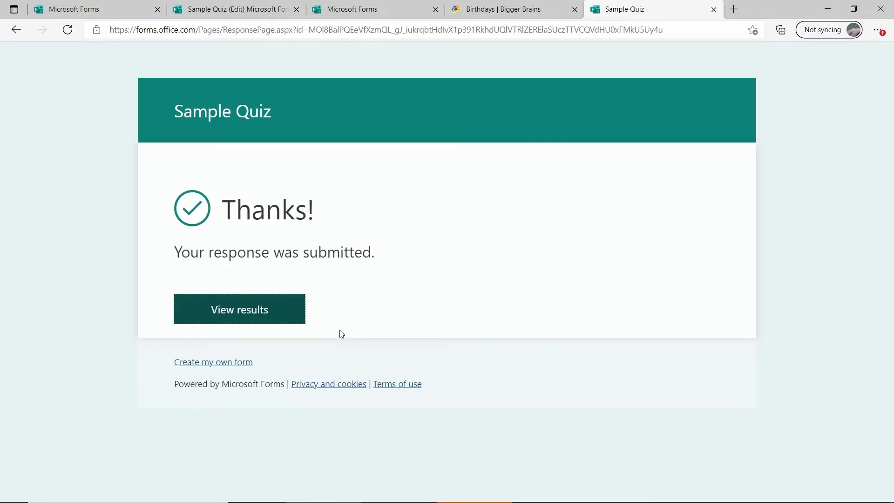
Step: Review the 20/30 scored result with Asheville marked wrong, then return to the quiz editor
left_click(261, 309)
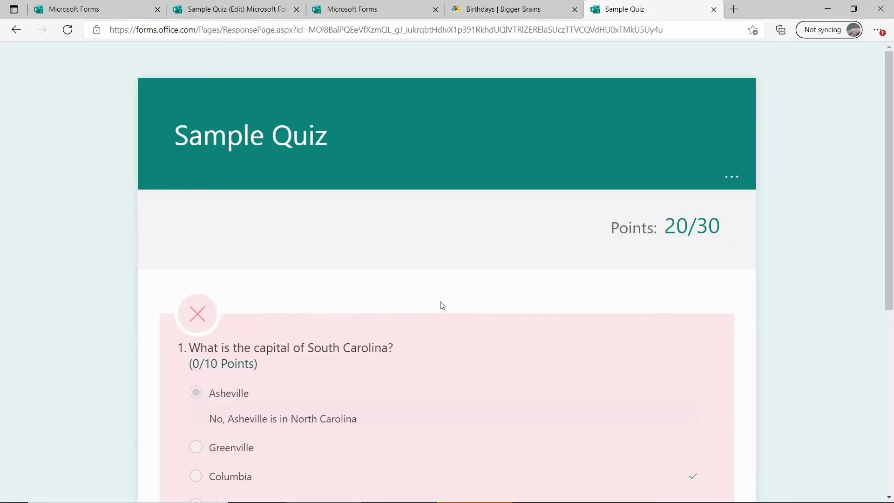
scroll(517, 315, "down", 5)
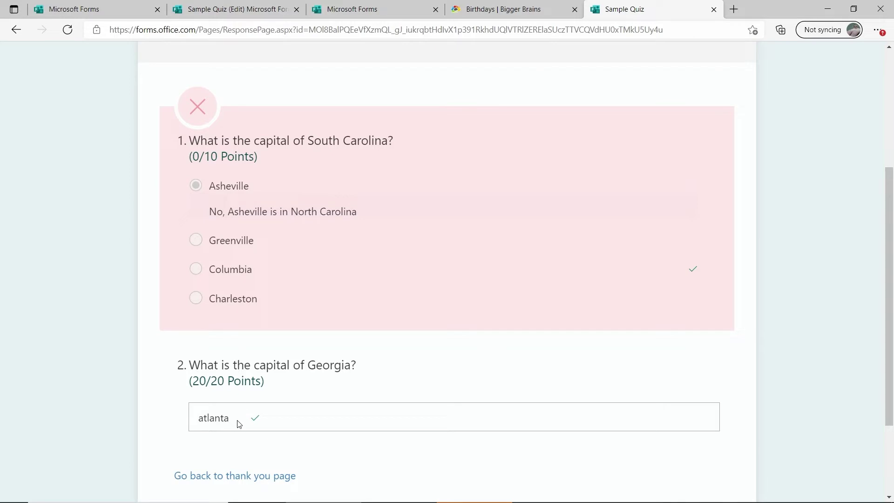
scroll(313, 432, "up", 3)
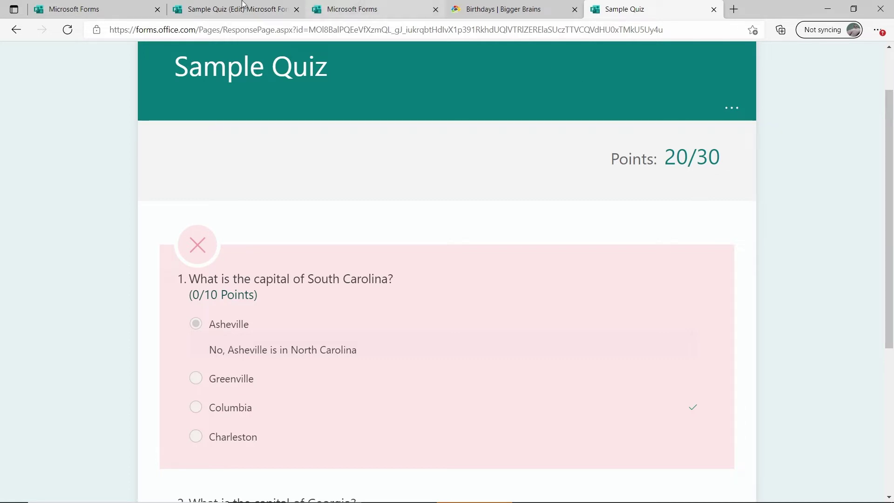
left_click(217, 10)
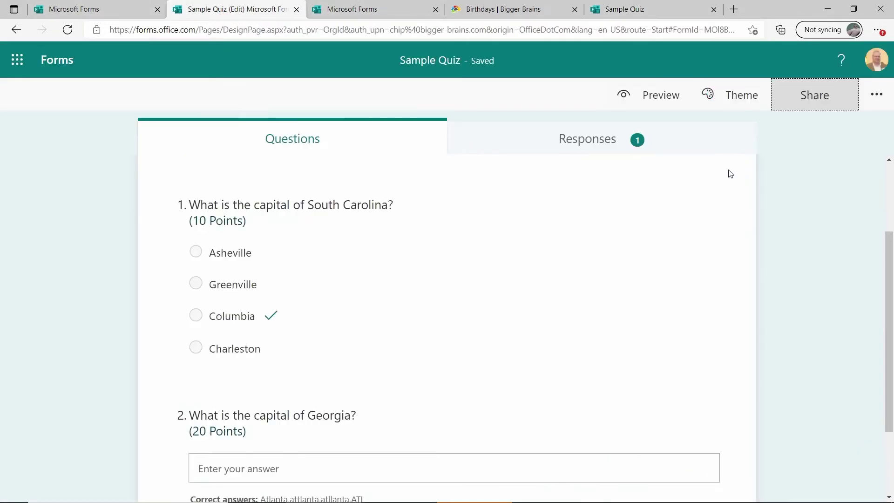
Step: View the Responses summary: 1 response, average 20, question 1 0% and question 2 100% correct
left_click(588, 145)
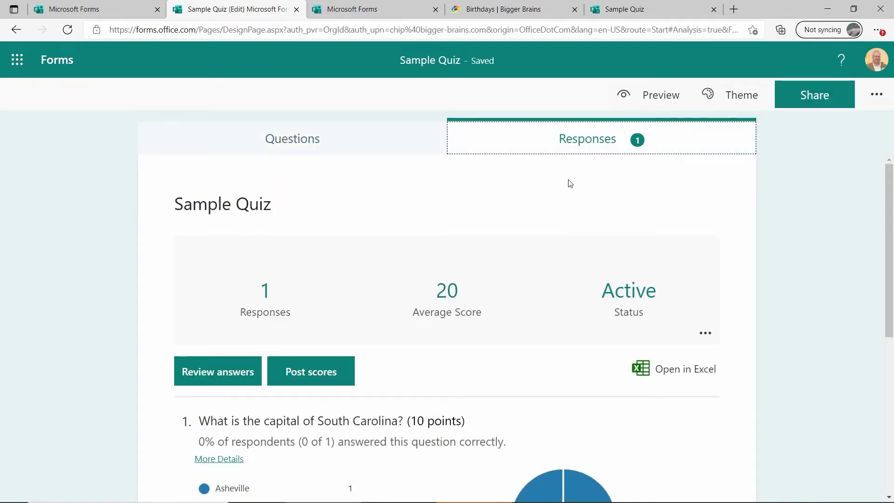
scroll(563, 230, "down", 2)
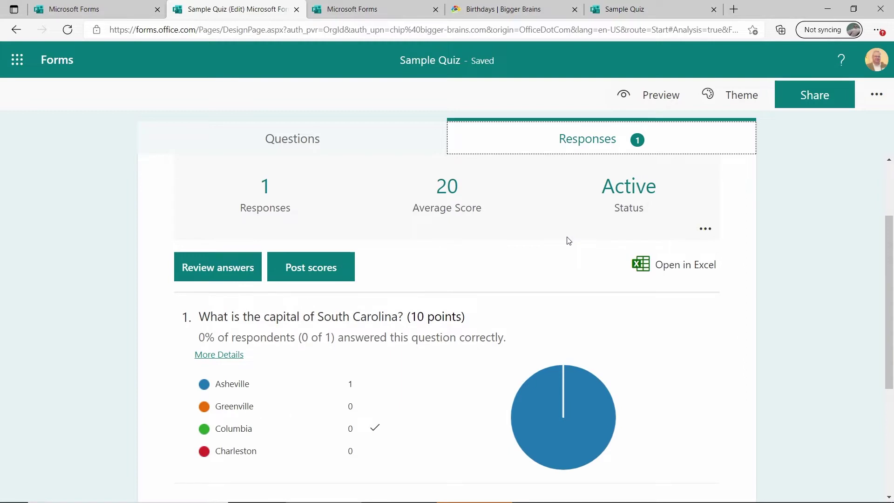
scroll(569, 241, "down", 2)
scroll(569, 242, "up", 1)
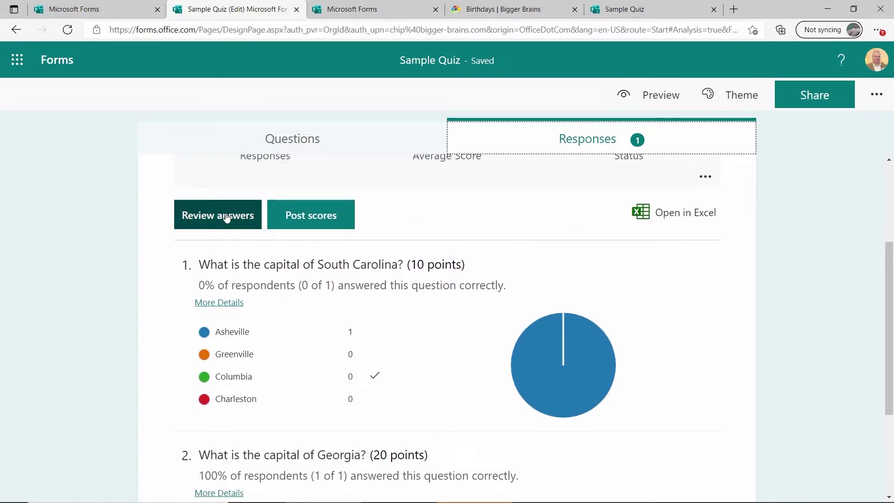
scroll(334, 291, "down", 3)
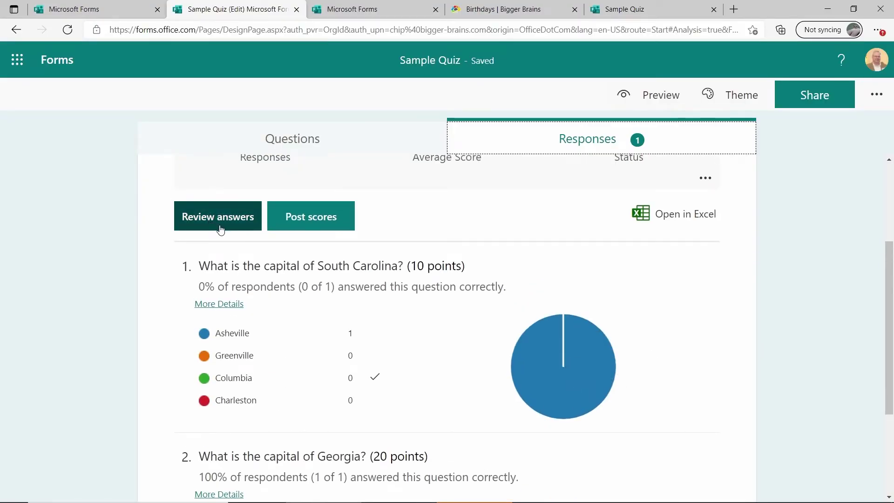
Step: Open Grades: Sample Quiz and select all responses for posting scores
left_click(303, 224)
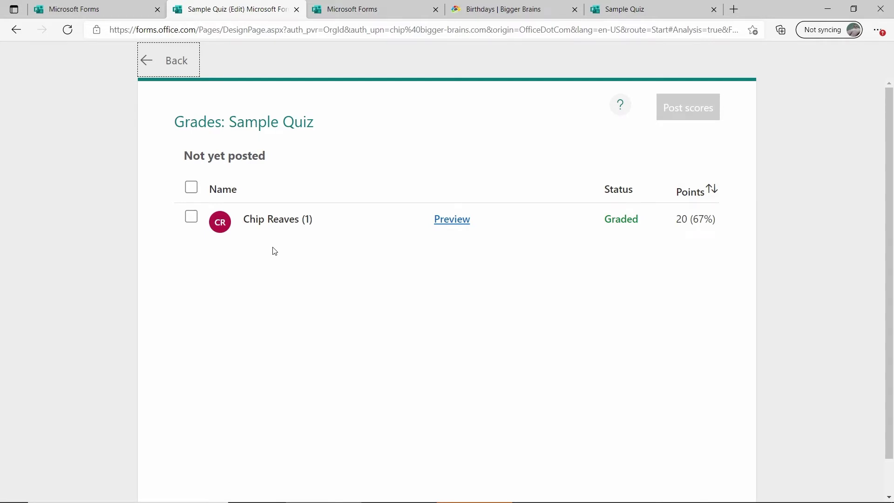
left_click(192, 188)
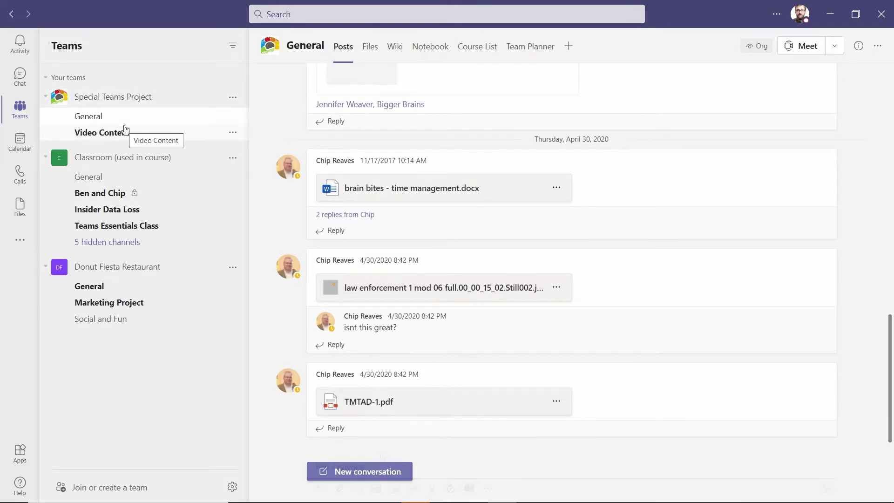
Step: Start a General channel post reading 'Hey everyone' and browse the apps available for it
left_click(368, 471)
type("Hey everyone")
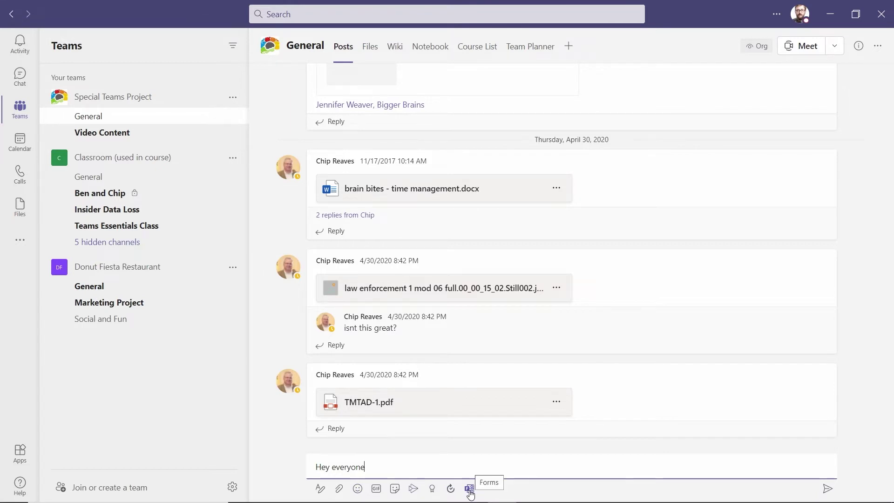
left_click(487, 488)
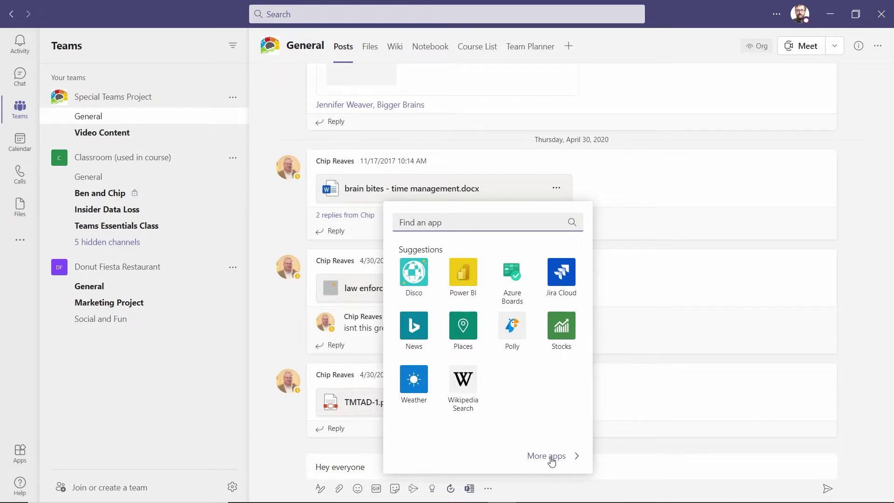
left_click(471, 490)
Step: Create the Forms poll 'Is everyone ready for the big meeting?' with Yes, No and What meeting?, and save it
left_click(472, 491)
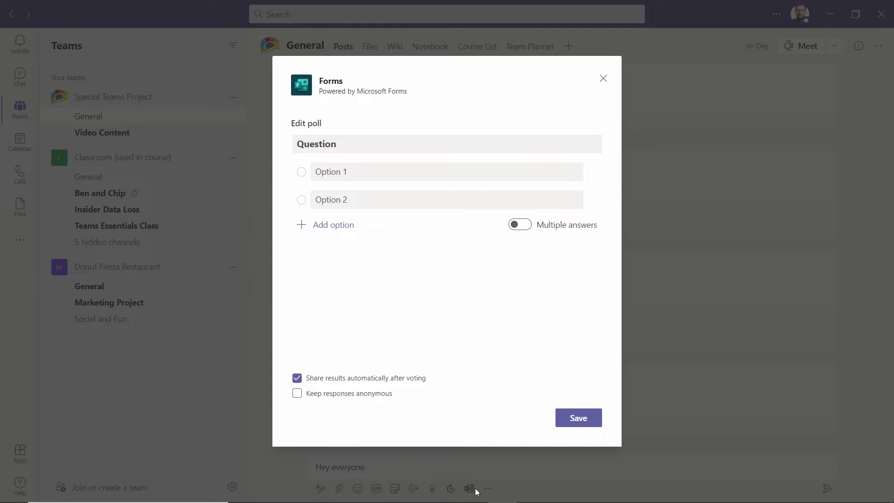
double_click(355, 149)
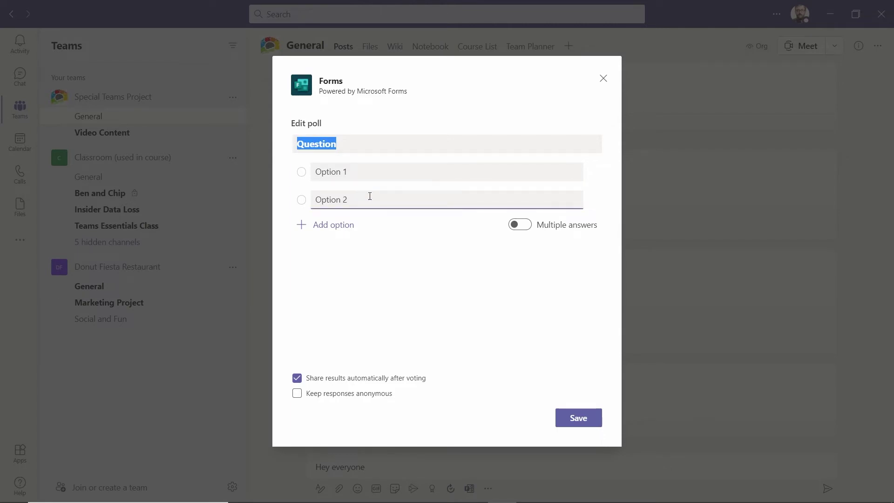
type("Is everyone ready for the big meeting?")
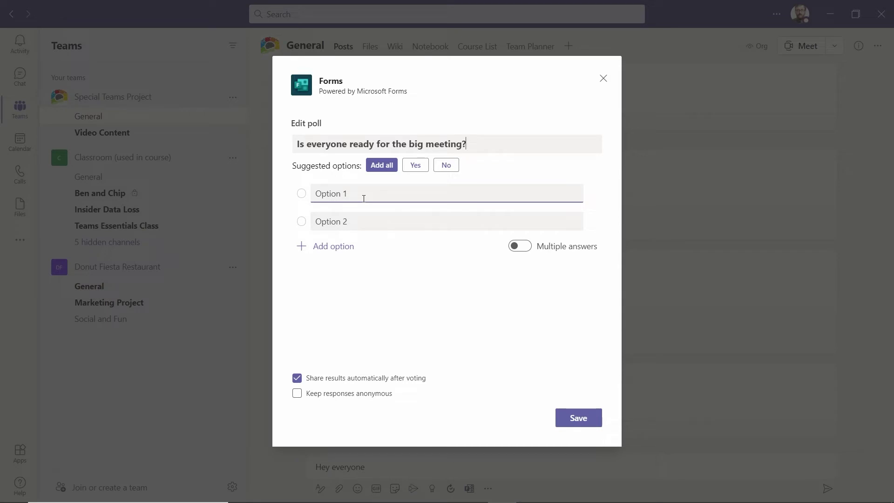
left_click(379, 167)
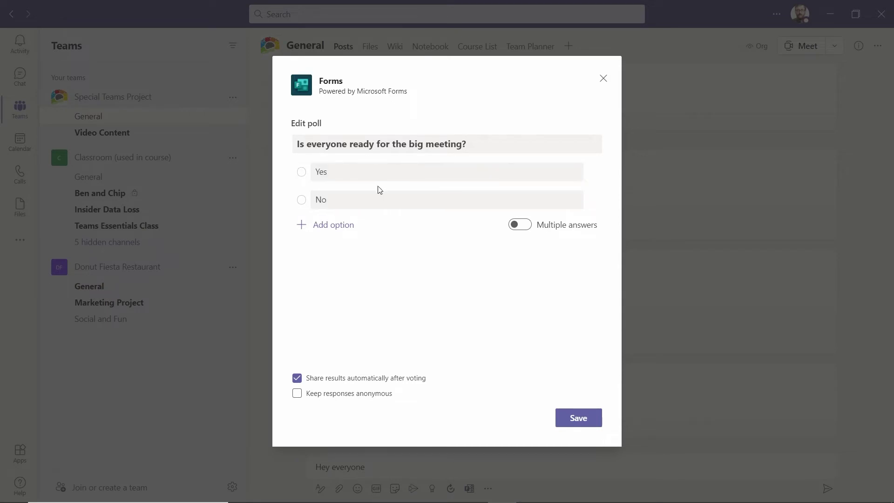
left_click(344, 225)
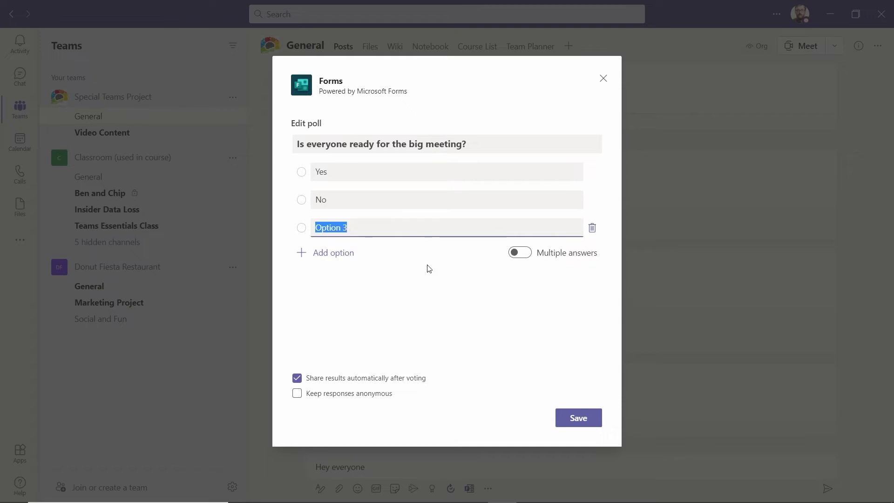
type("What meeting?")
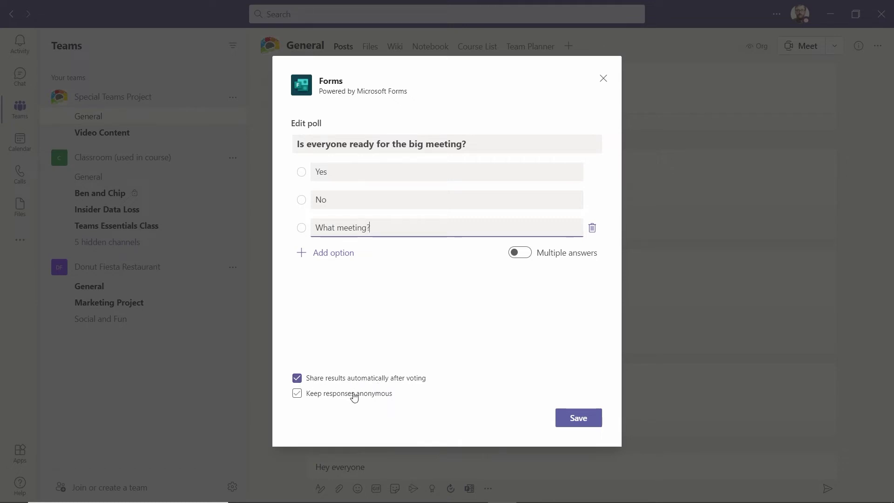
left_click(589, 419)
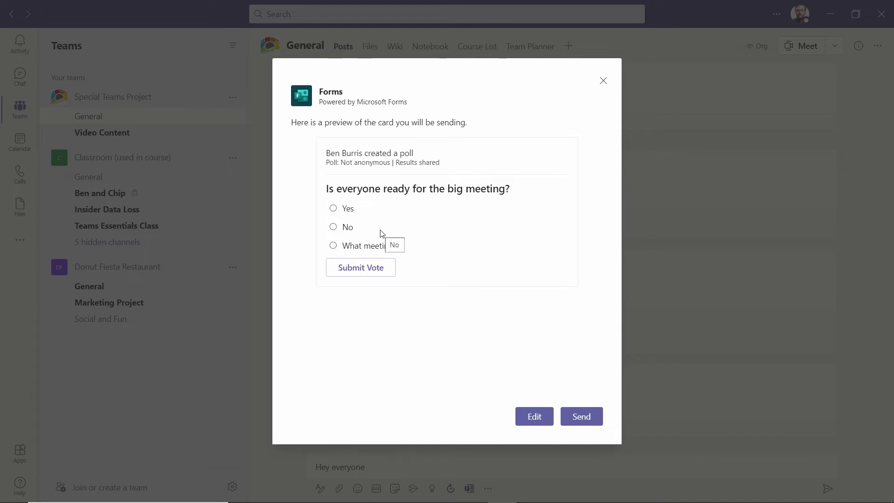
Step: Send the big-meeting poll card to the General channel and vote Yes on it
left_click(585, 416)
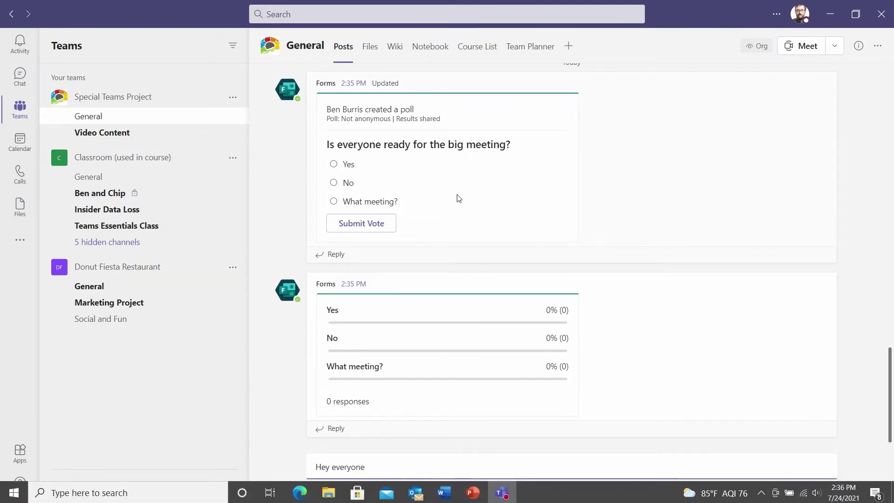
left_click(335, 164)
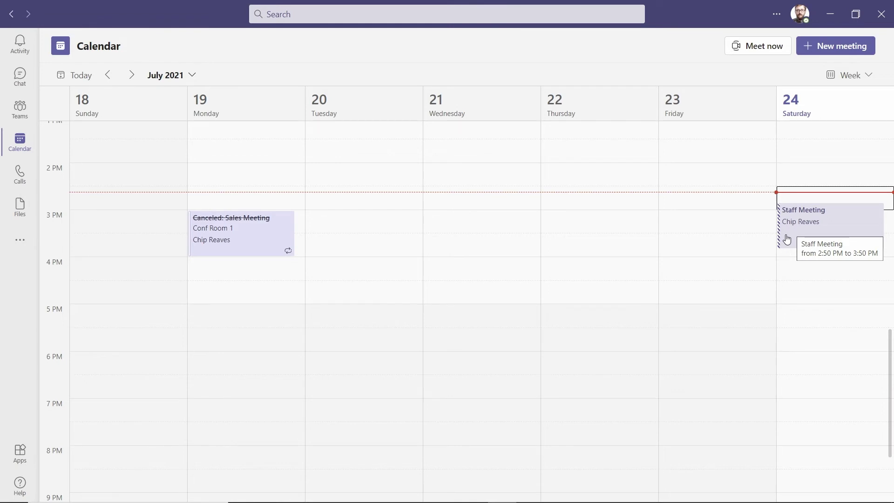
Step: Open Saturday's Staff Meeting and begin adding a new tab to its chat
left_click(797, 234)
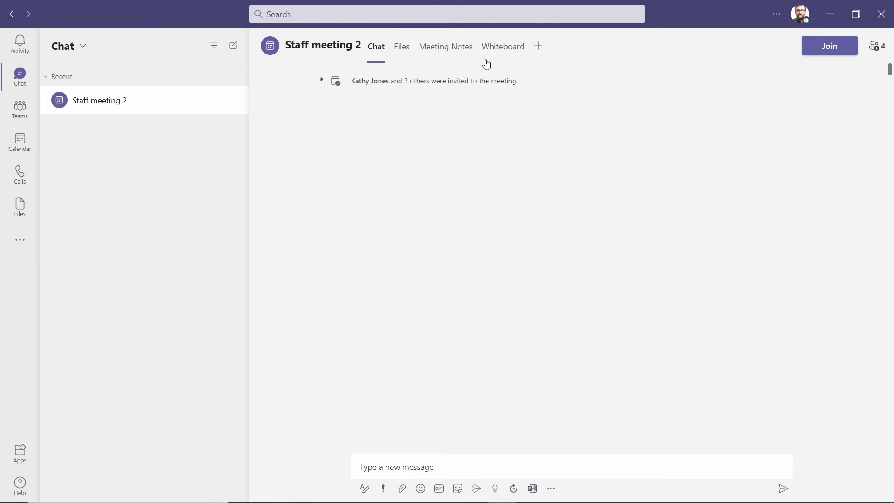
left_click(539, 47)
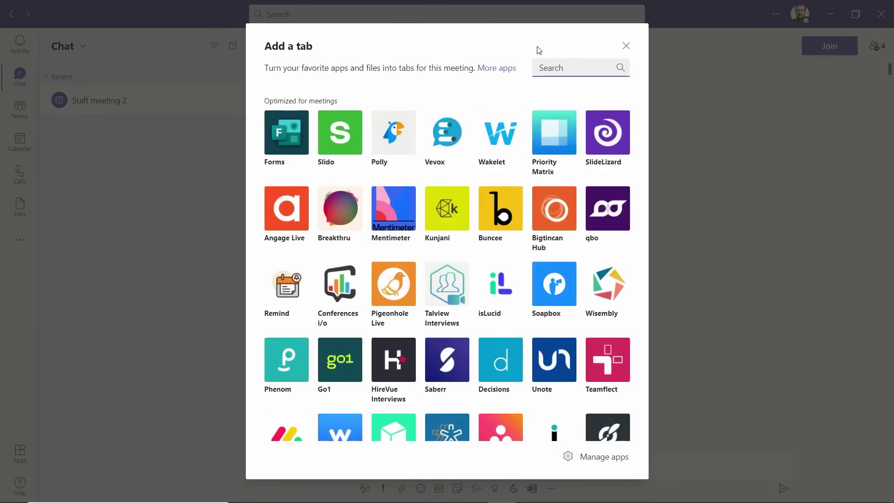
Step: Choose Forms in the Add a tab dialog to create the Polls tab
left_click(272, 136)
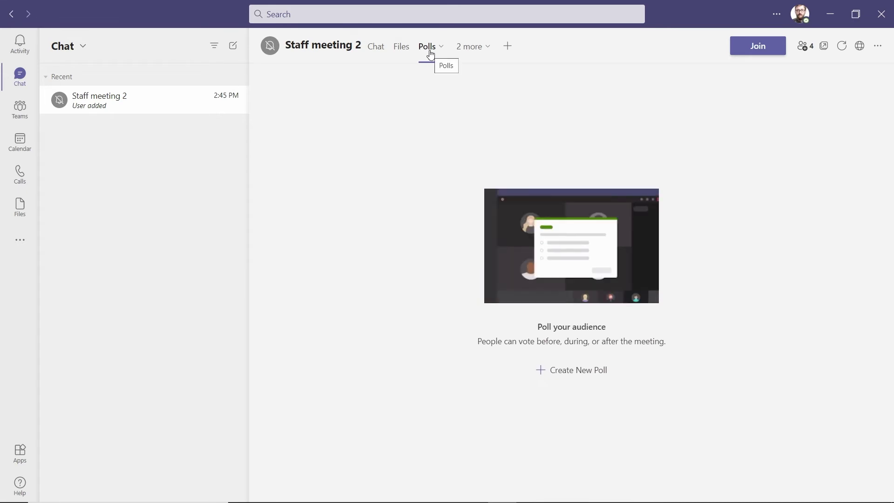
Step: Save a multiple-choice draft poll 'Where should new resources be allocated?' with Sales, Marketing and Engineering
left_click(563, 371)
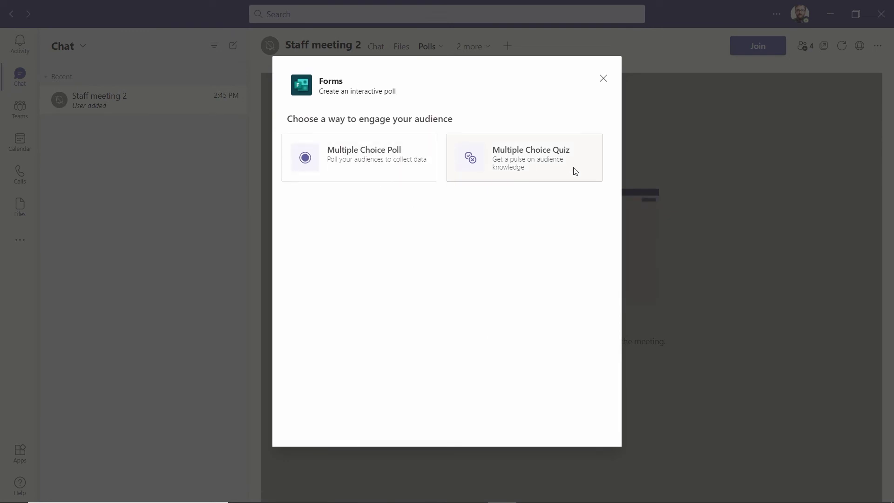
left_click(359, 160)
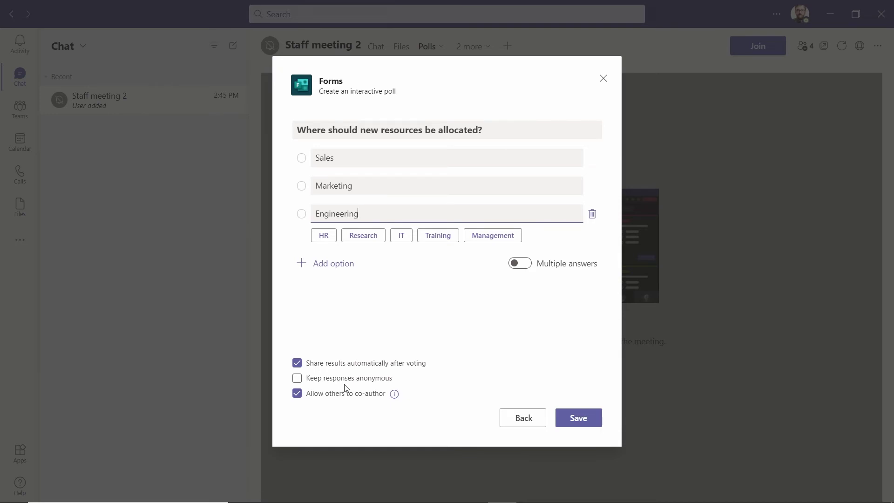
left_click(580, 418)
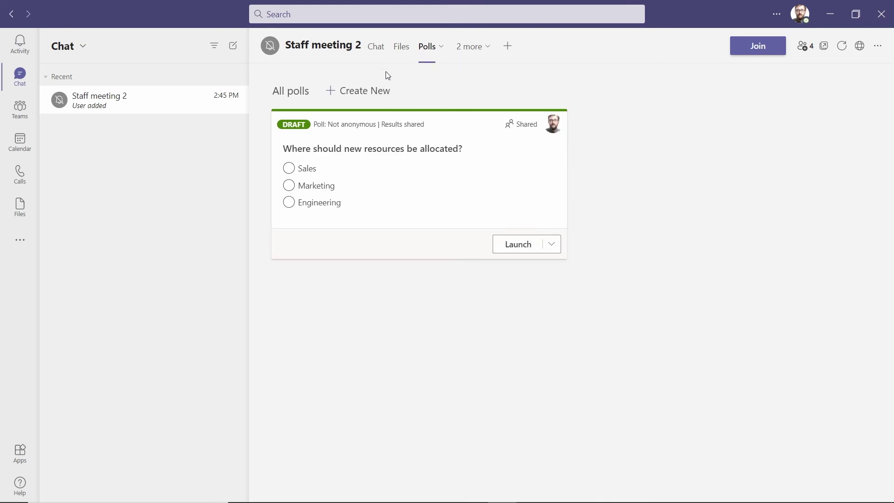
Step: Draft the poll 'What color is your car?' (red, Black, White), then join the meeting and view its polls
left_click(370, 92)
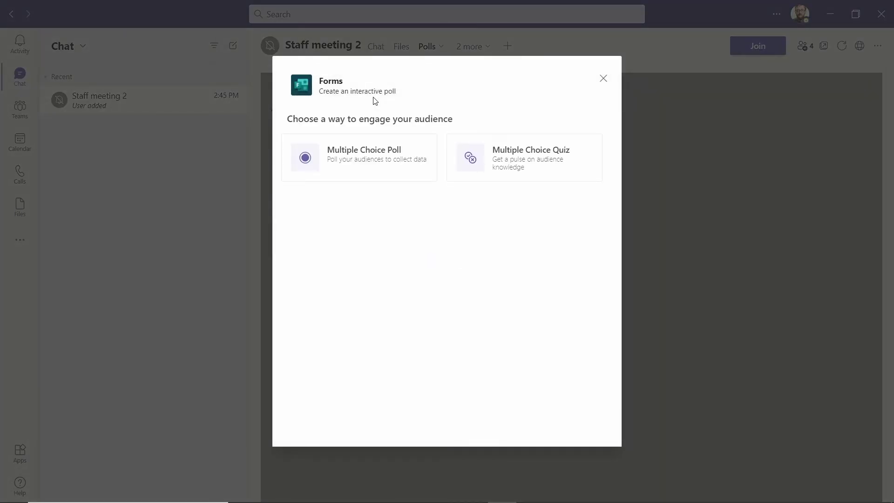
left_click(367, 167)
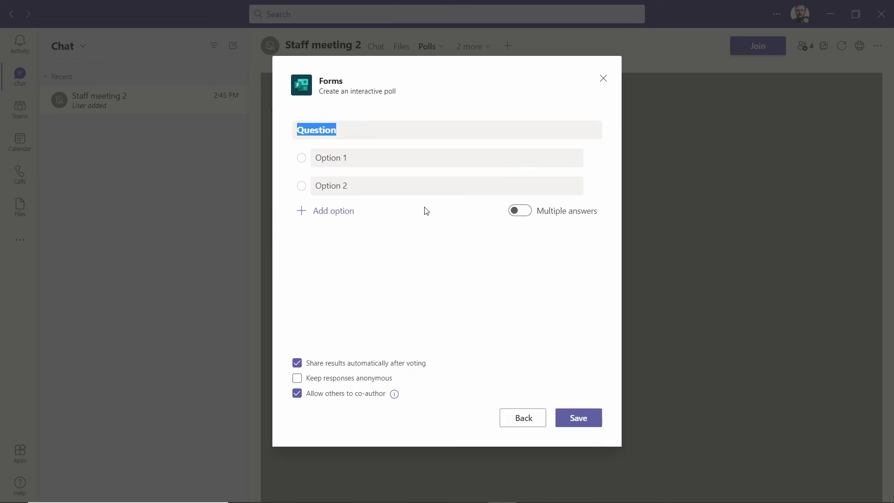
type("W")
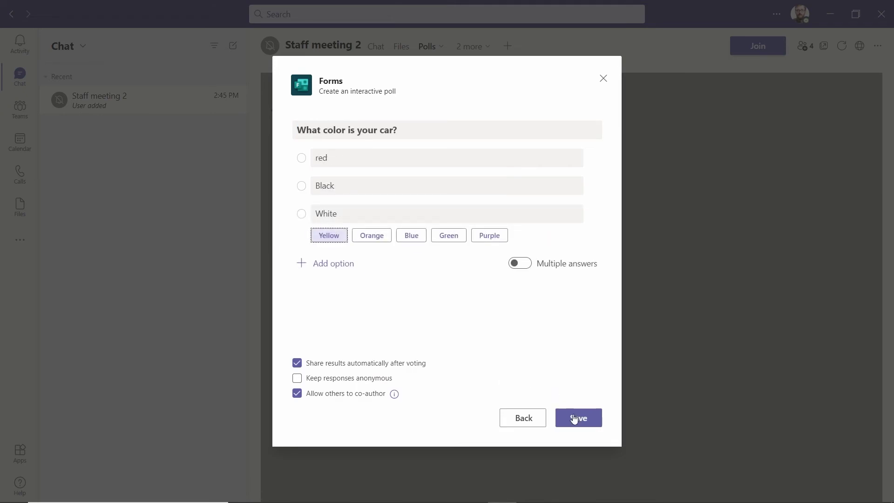
left_click(580, 417)
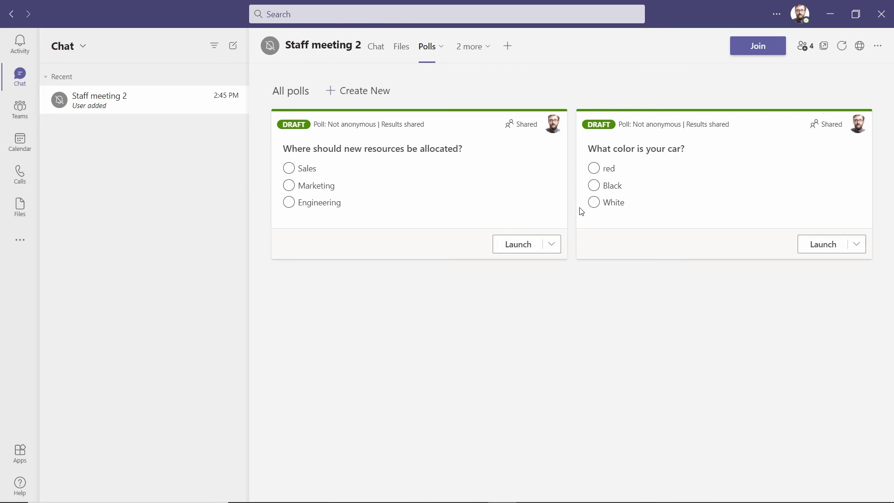
left_click(750, 49)
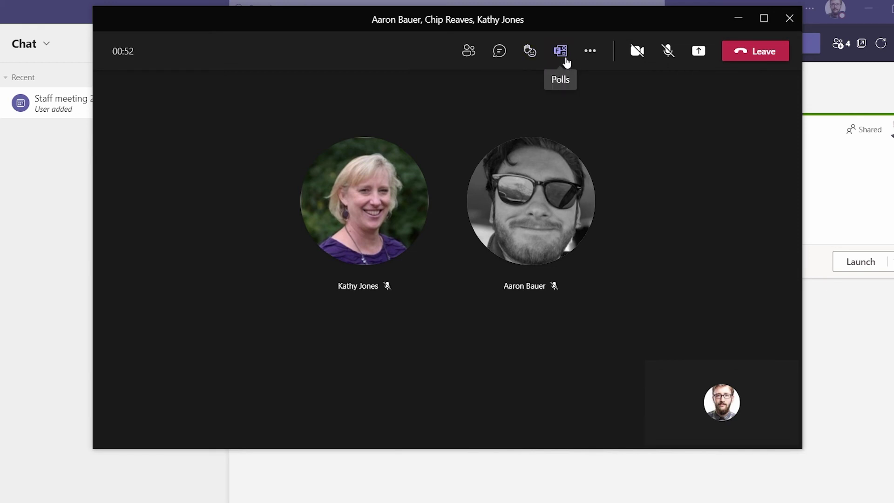
left_click(566, 61)
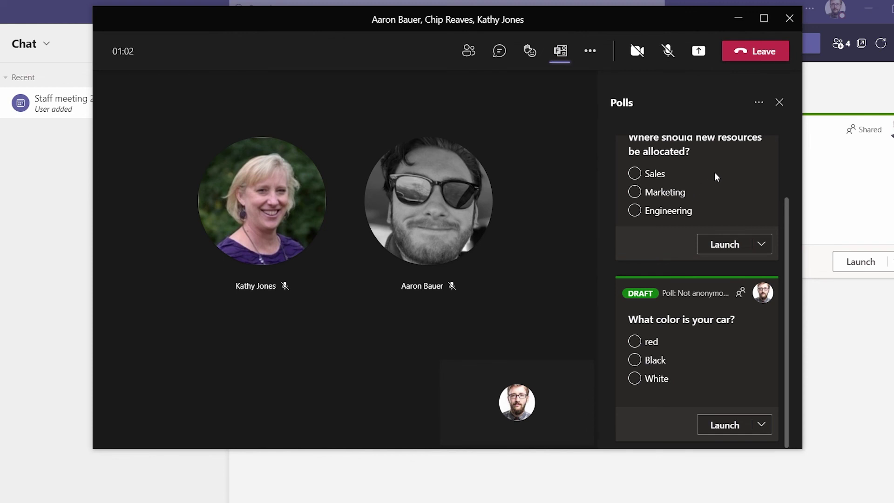
Step: Launch the 'Where should new resources be allocated?' poll to the meeting attendees
left_click(728, 244)
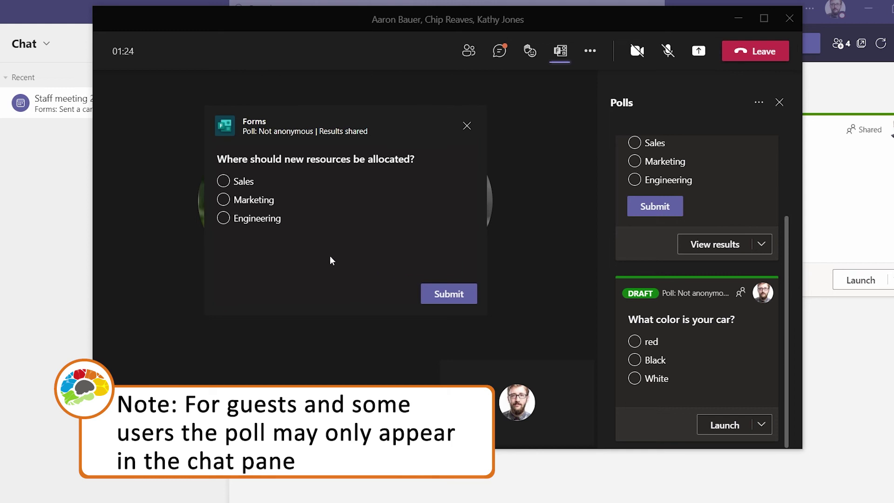
Step: Select Engineering in the resource-allocation poll and submit the vote
left_click(259, 226)
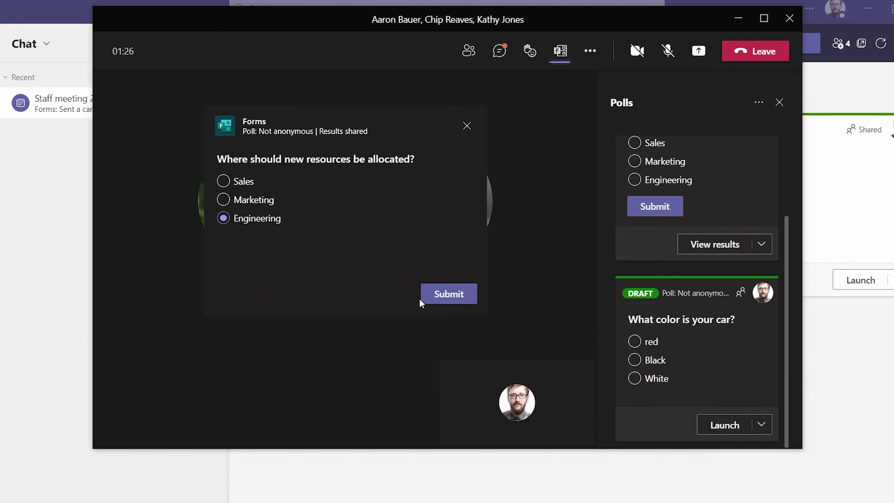
left_click(446, 295)
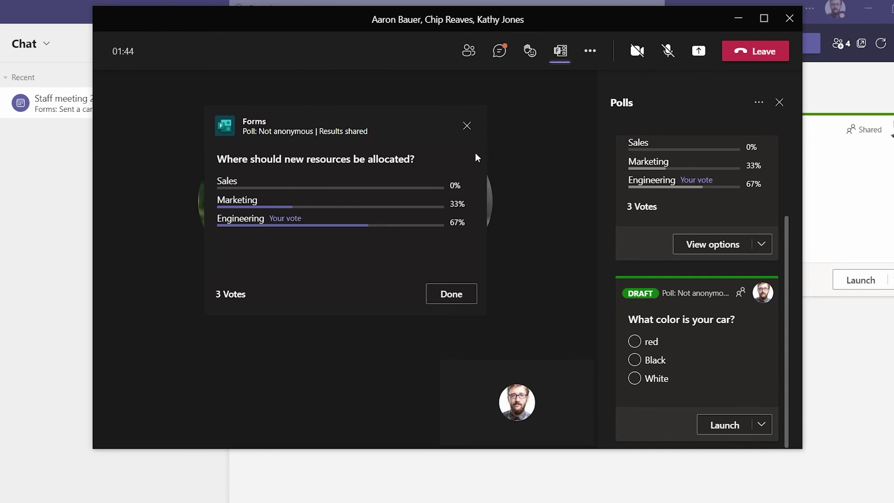
Step: Close the poll results card, then start and cancel a new poll from the Polls panel
left_click(449, 294)
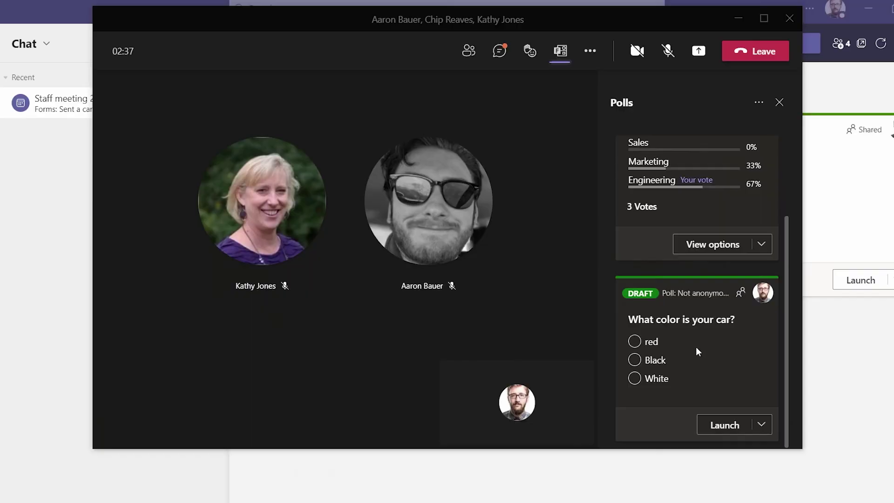
left_click_drag(790, 356, 796, 246)
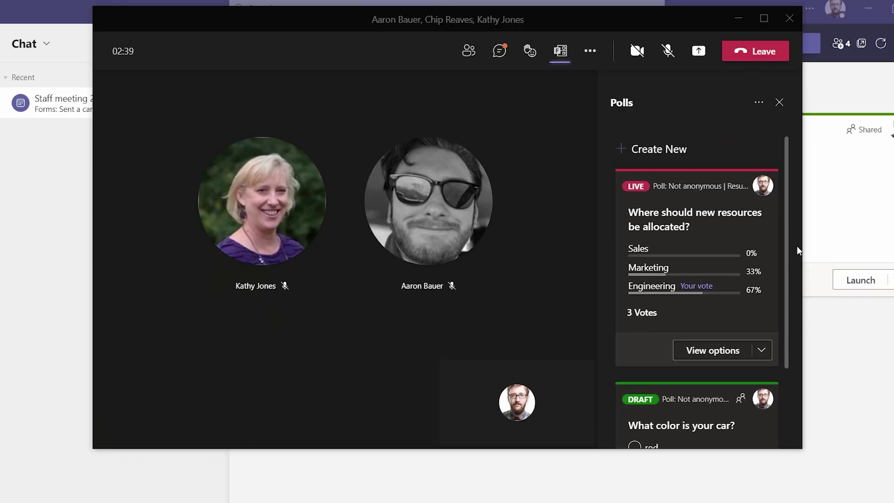
left_click(663, 153)
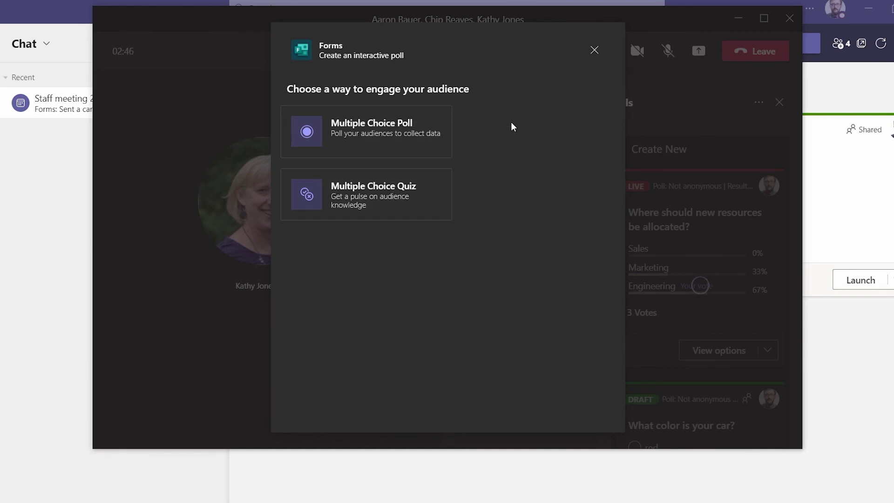
left_click(595, 50)
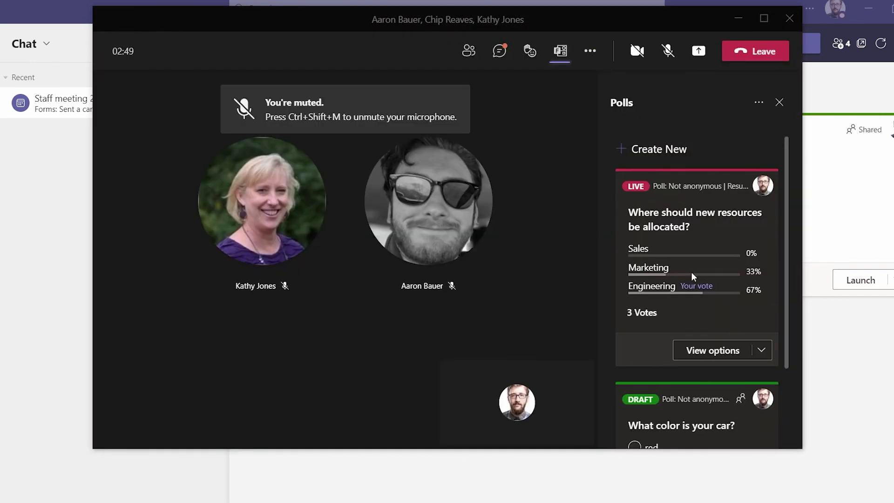